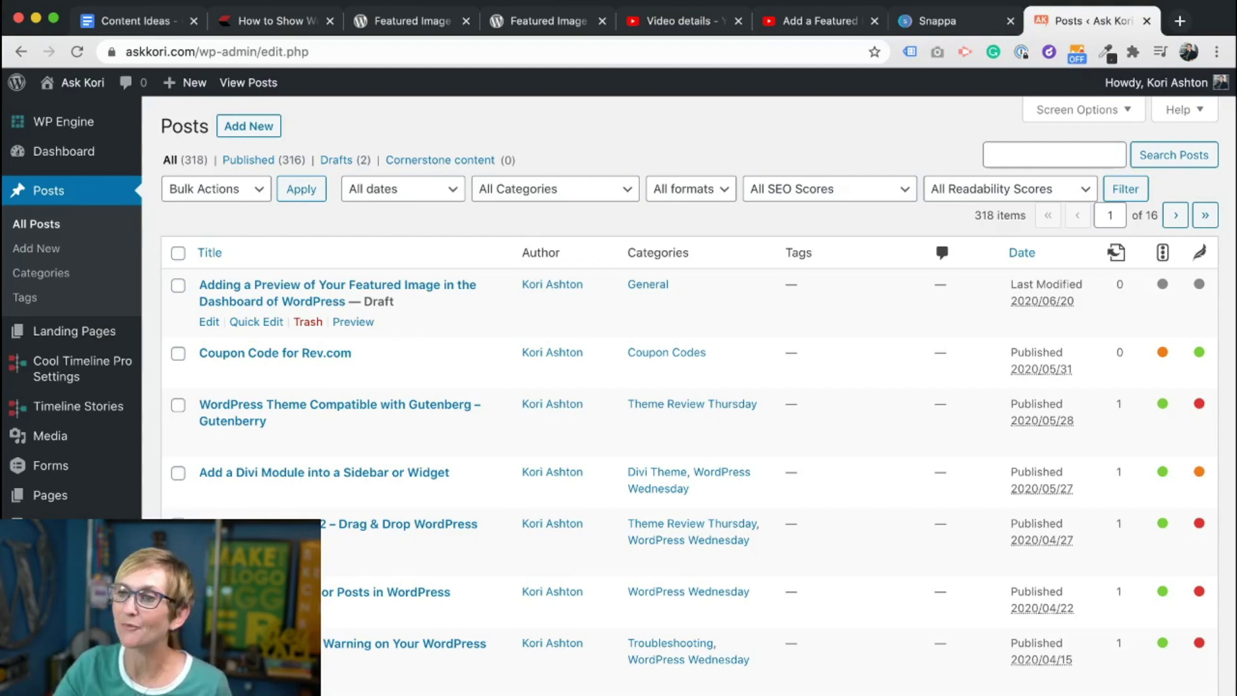
Bring up the featured image YouTube video, then the Featured Image Column plugin page on WordPress.org.
key("ctrl+shift+Tab")
key("ctrl+shift+Tab")
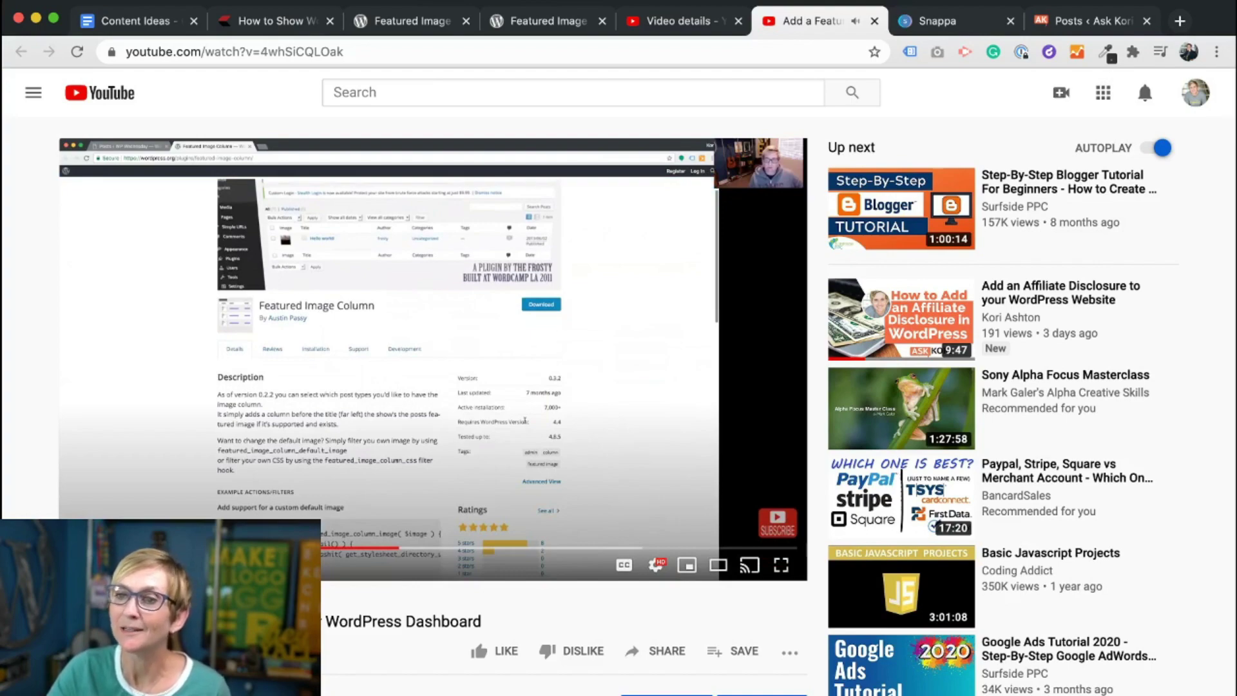
key("super+4")
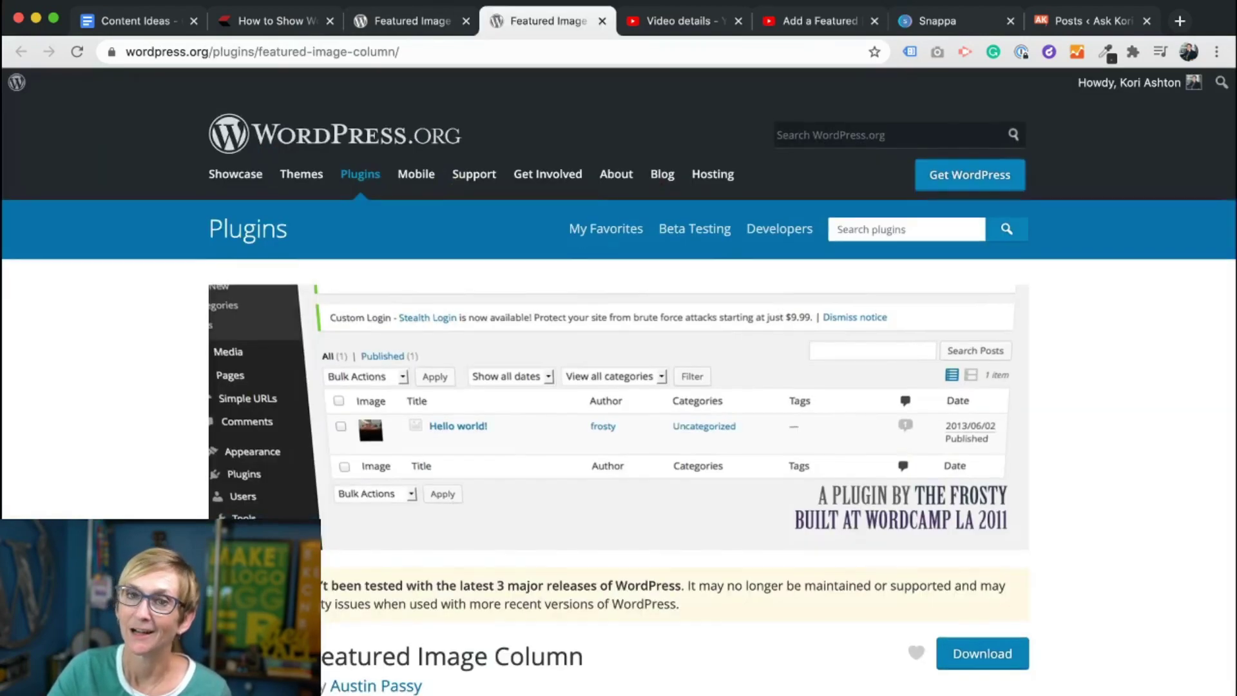
Scroll through the Featured Image Column plugin details on WordPress.org.
scroll(619, 394, "down", 5)
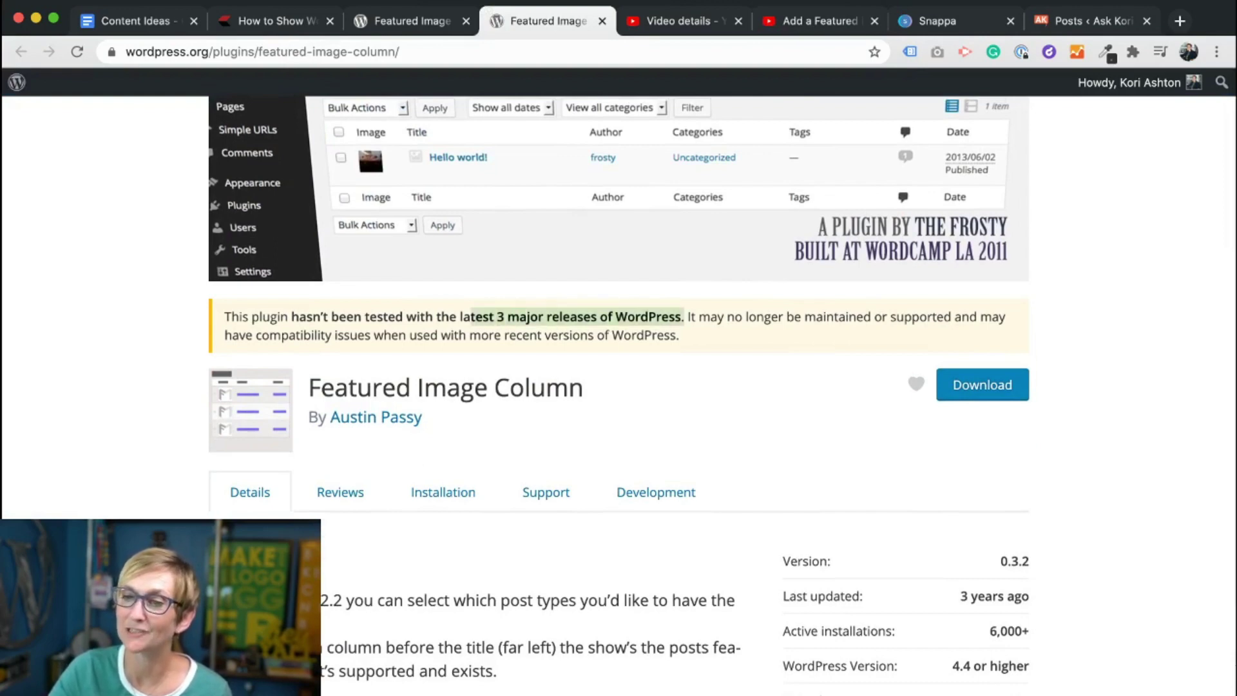
scroll(619, 393, "down", 3)
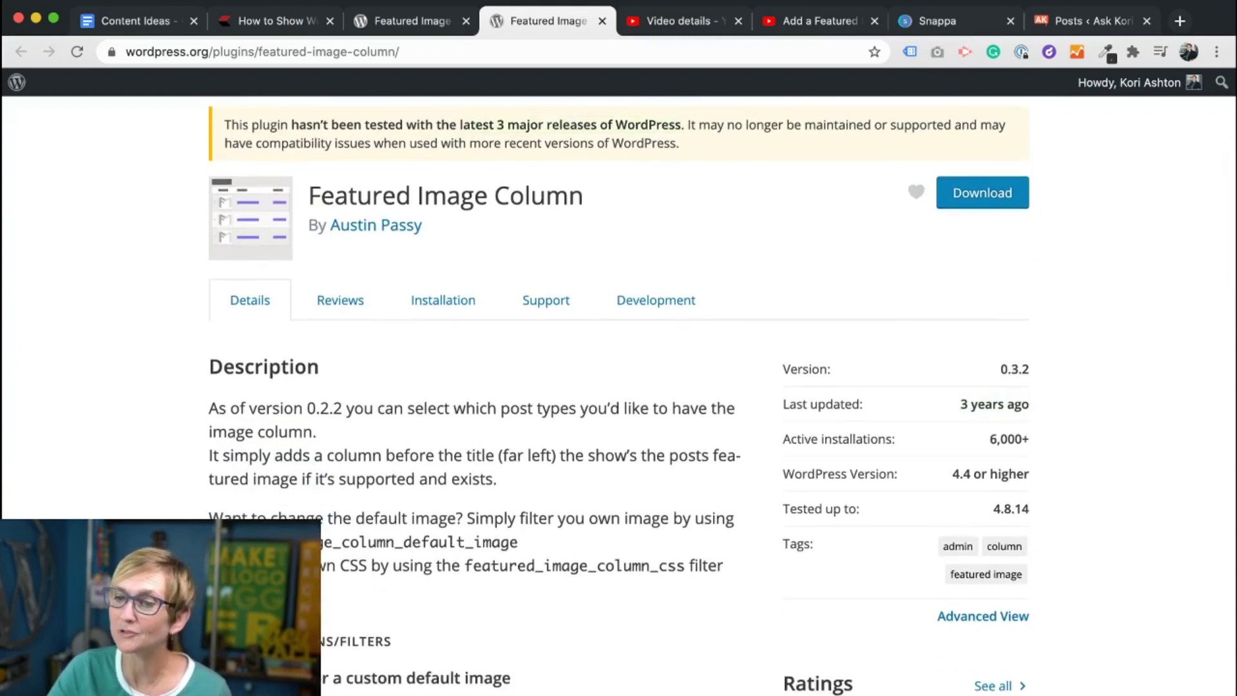
scroll(619, 394, "down", 5)
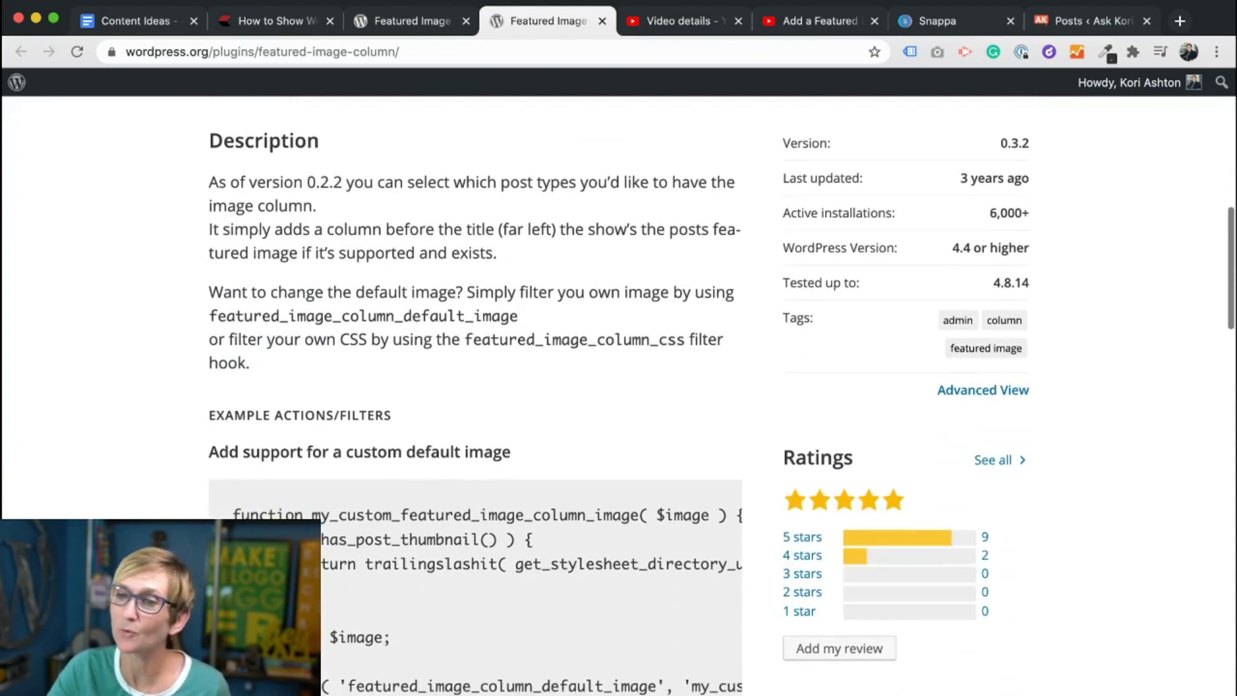
Move to the Featured Image Admin Thumb plugin page and read through its description.
key("ctrl+shift+Tab")
scroll(619, 387, "down", 1)
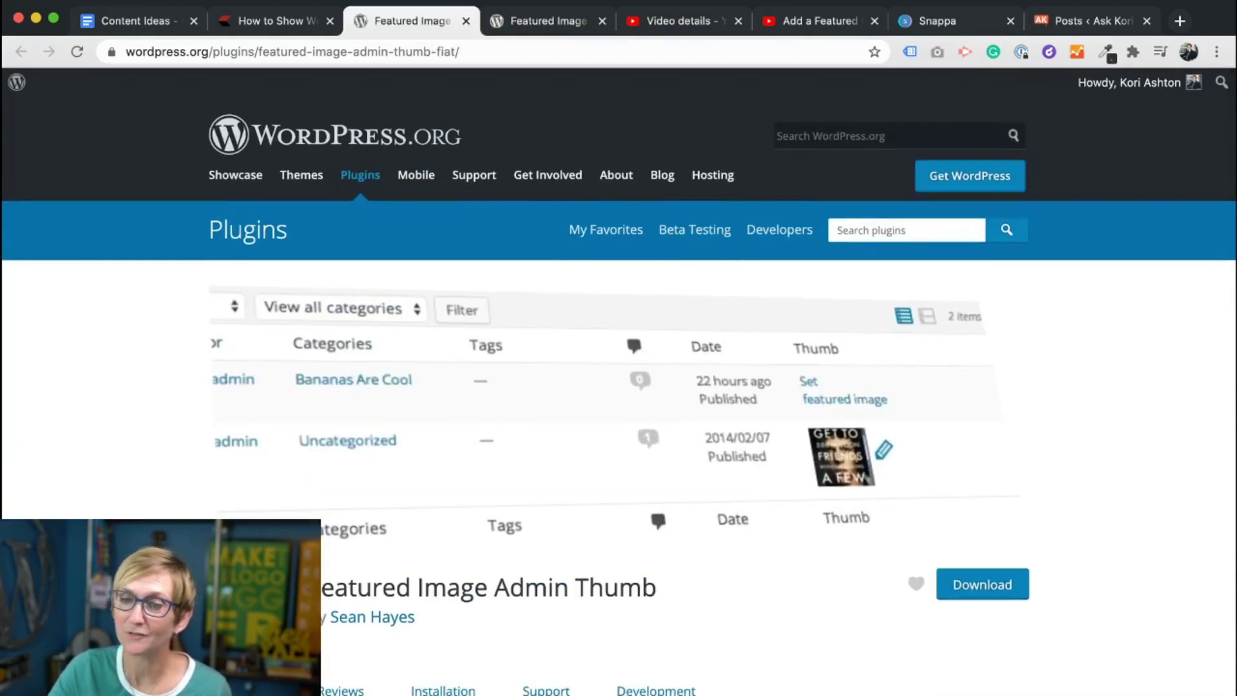
scroll(618, 386, "down", 3)
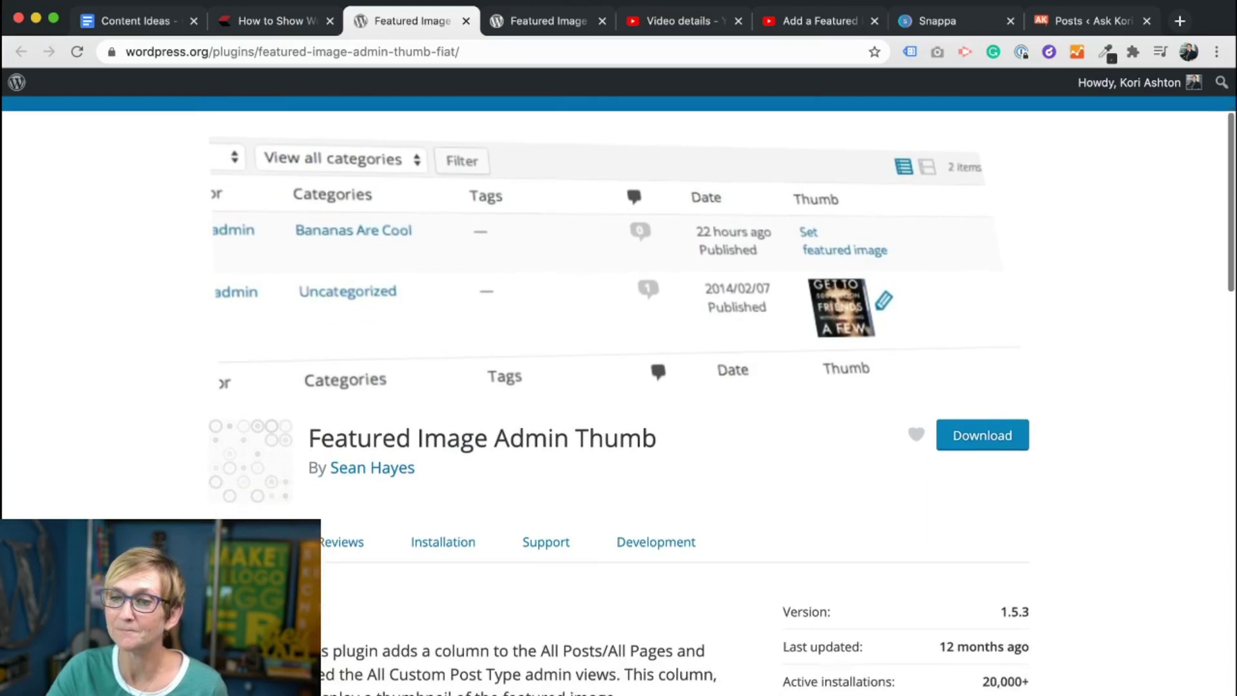
scroll(620, 393, "down", 4)
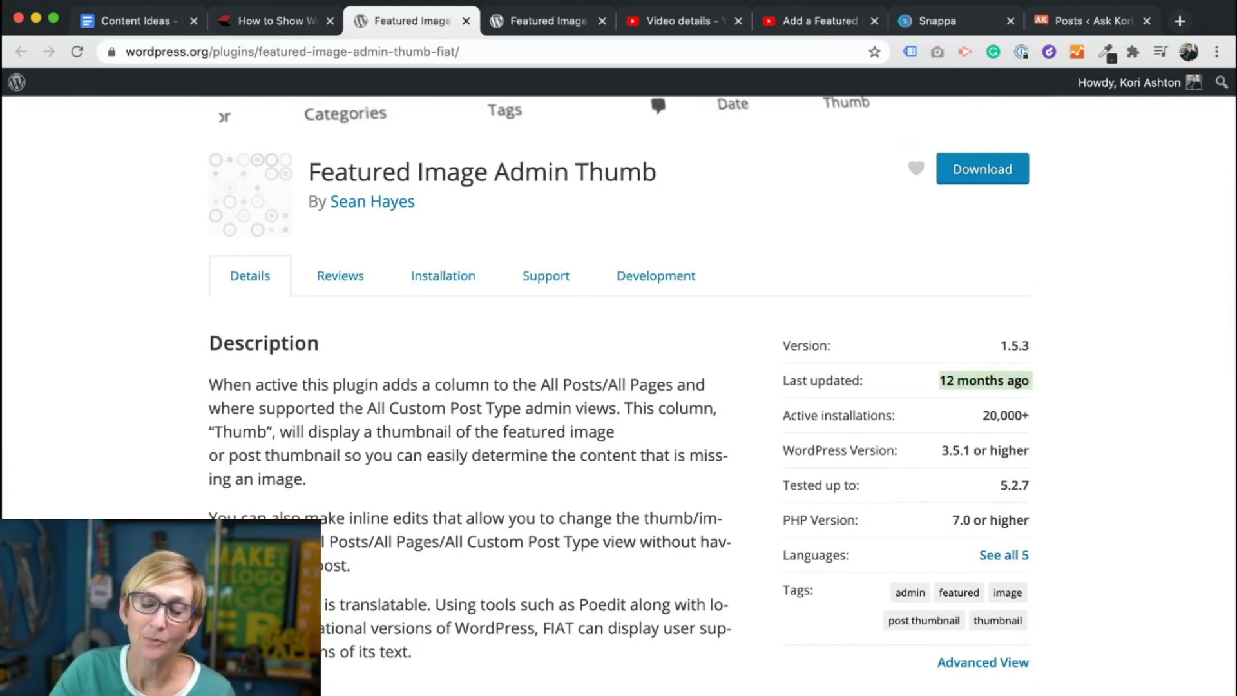
scroll(657, 466, "down", 1)
scroll(656, 465, "up", 4)
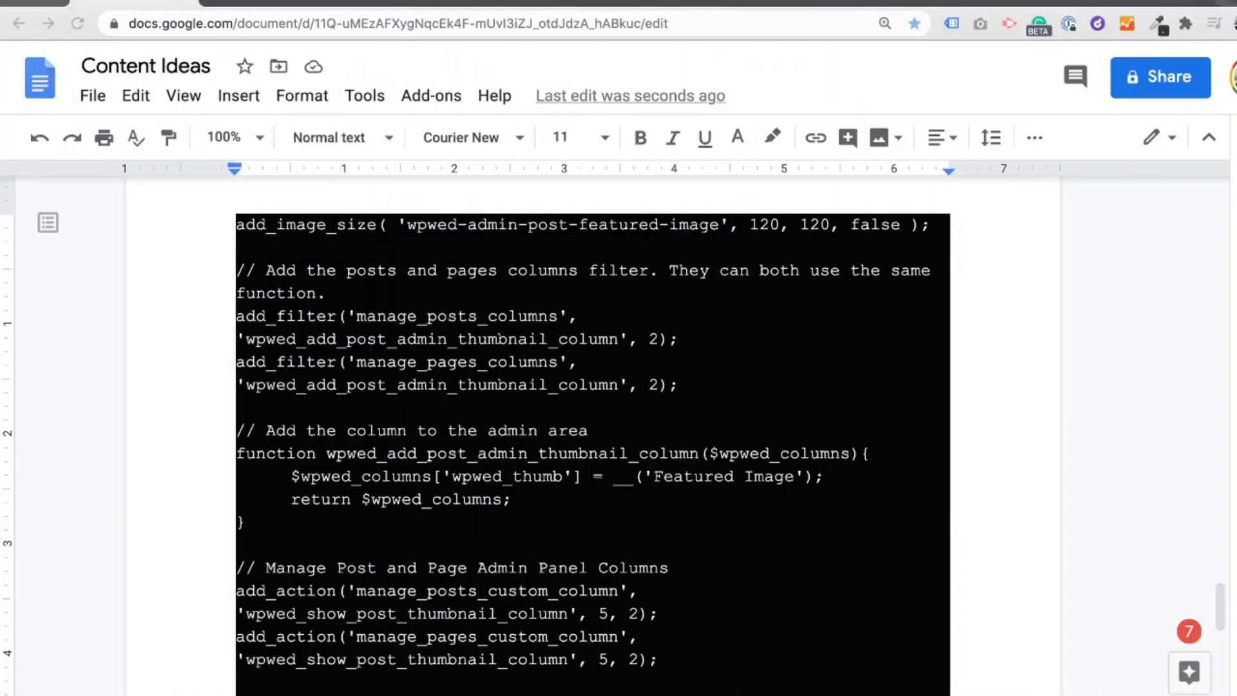
Scroll the Content Ideas code block and select the PHP featured-image column snippet.
scroll(613, 436, "down", 2)
scroll(593, 436, "down", 5)
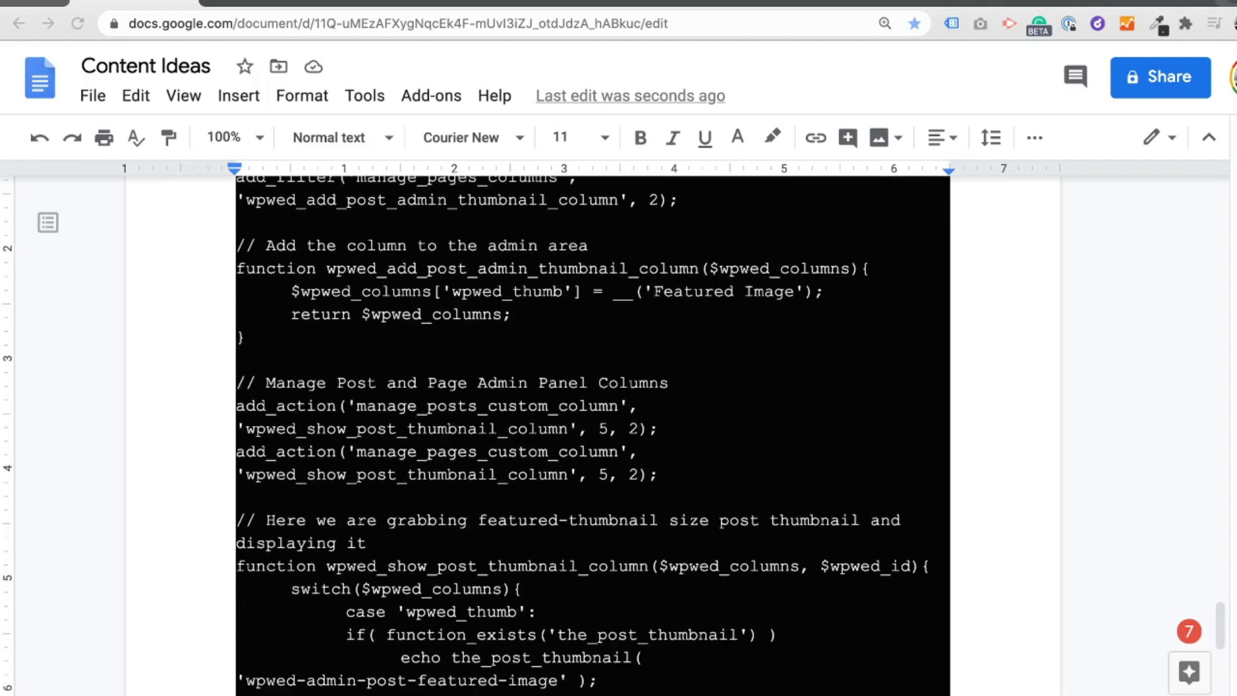
scroll(593, 436, "down", 4)
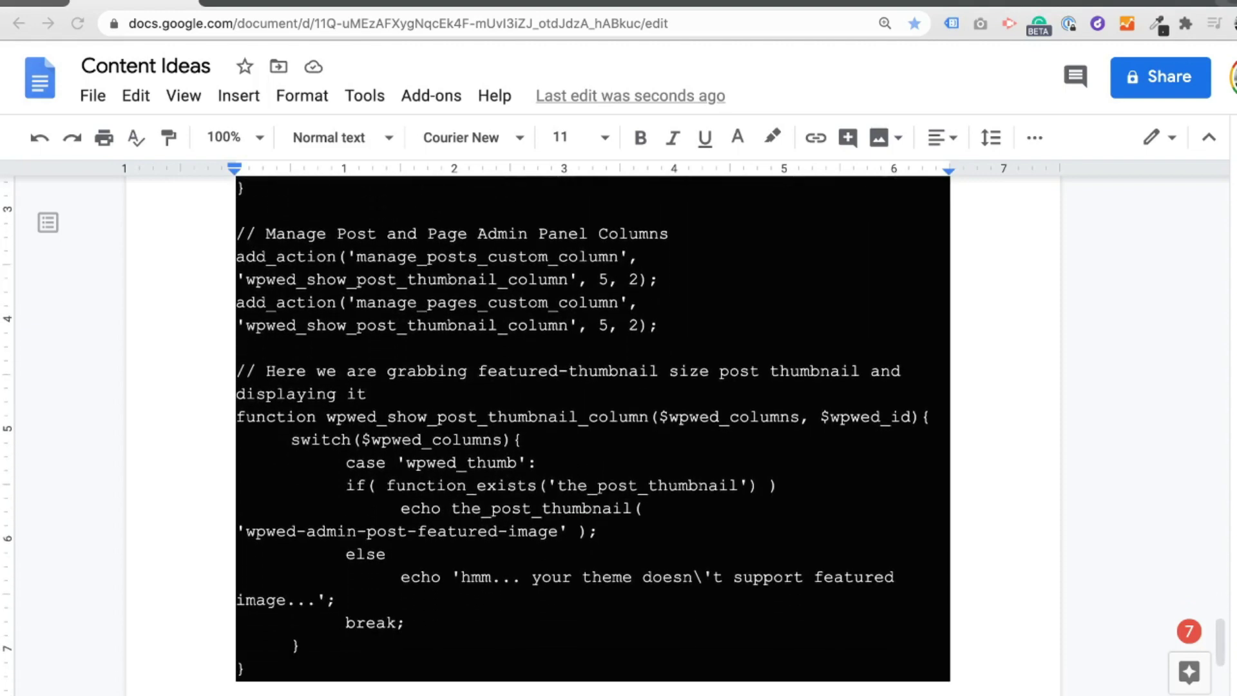
scroll(592, 436, "up", 1)
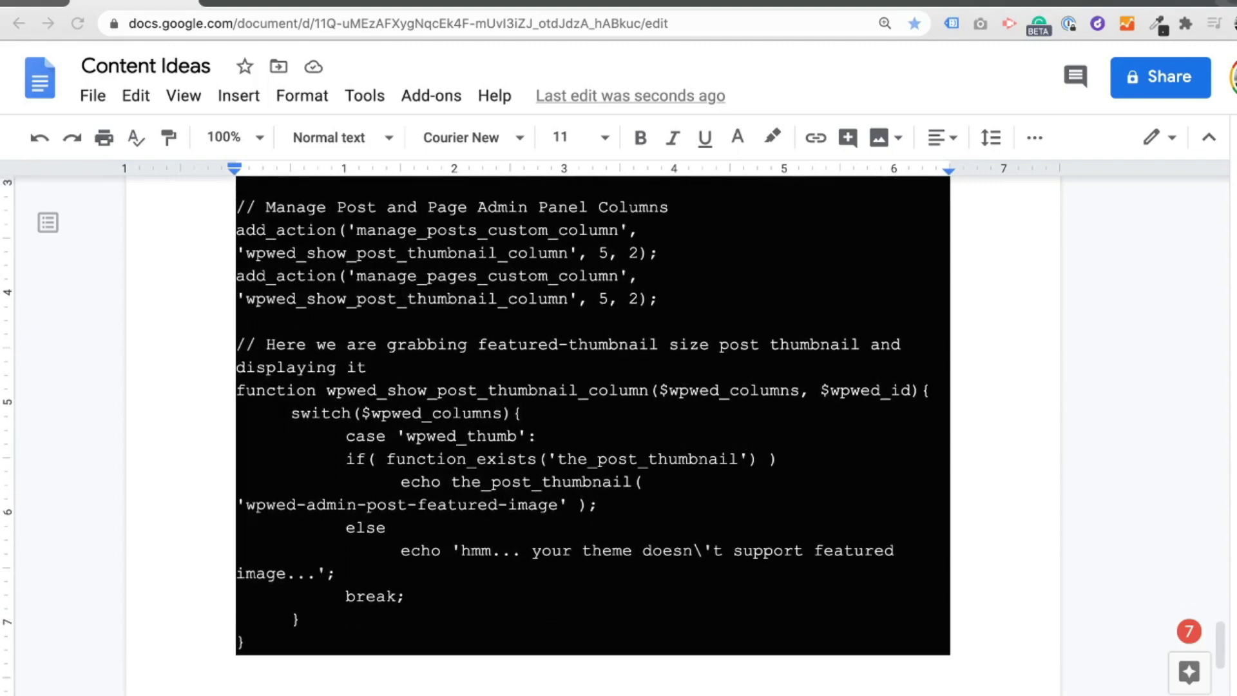
left_click_drag(247, 642, 236, 240)
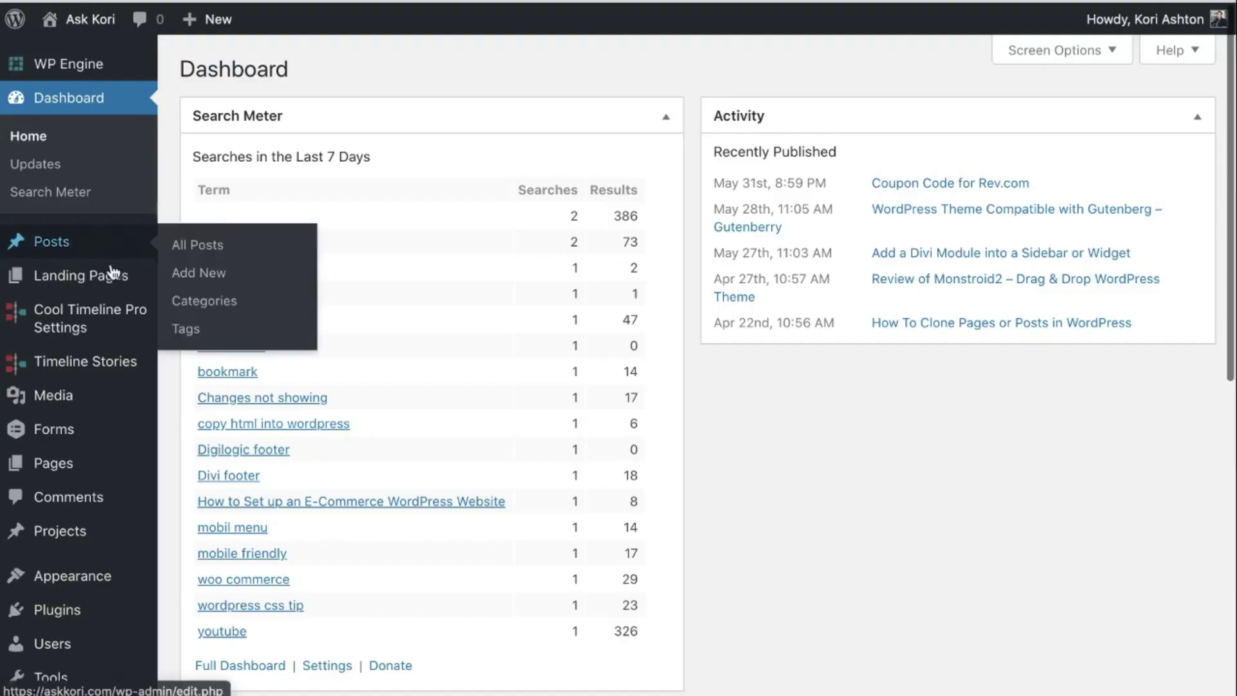
Open Divi's functions.php in the Theme Editor and place the cursor on empty line 7247.
mouse_move(110, 575)
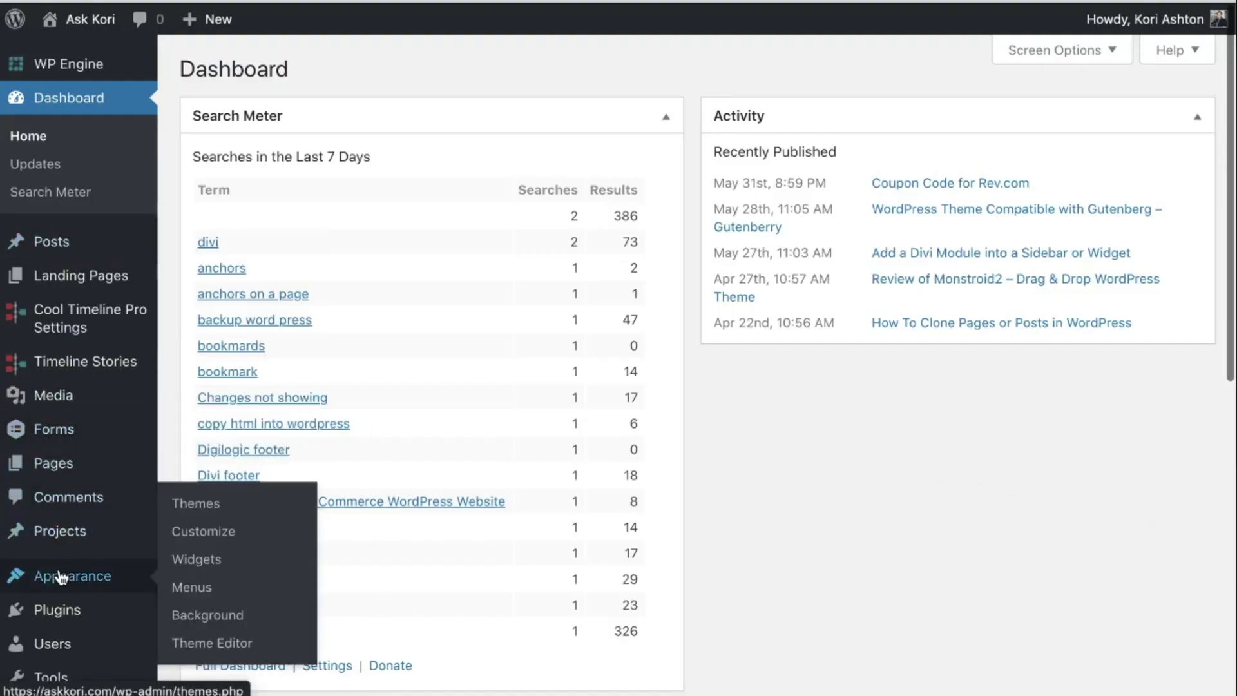
left_click(226, 643)
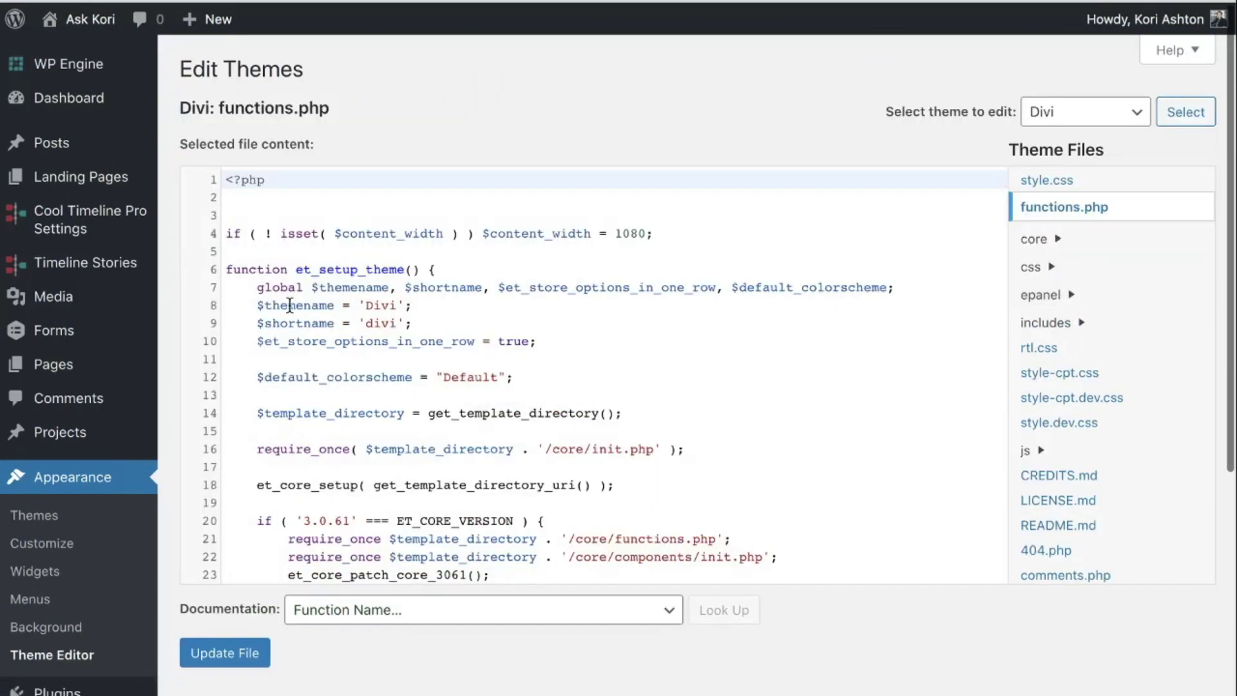
scroll(290, 304, "down", 20)
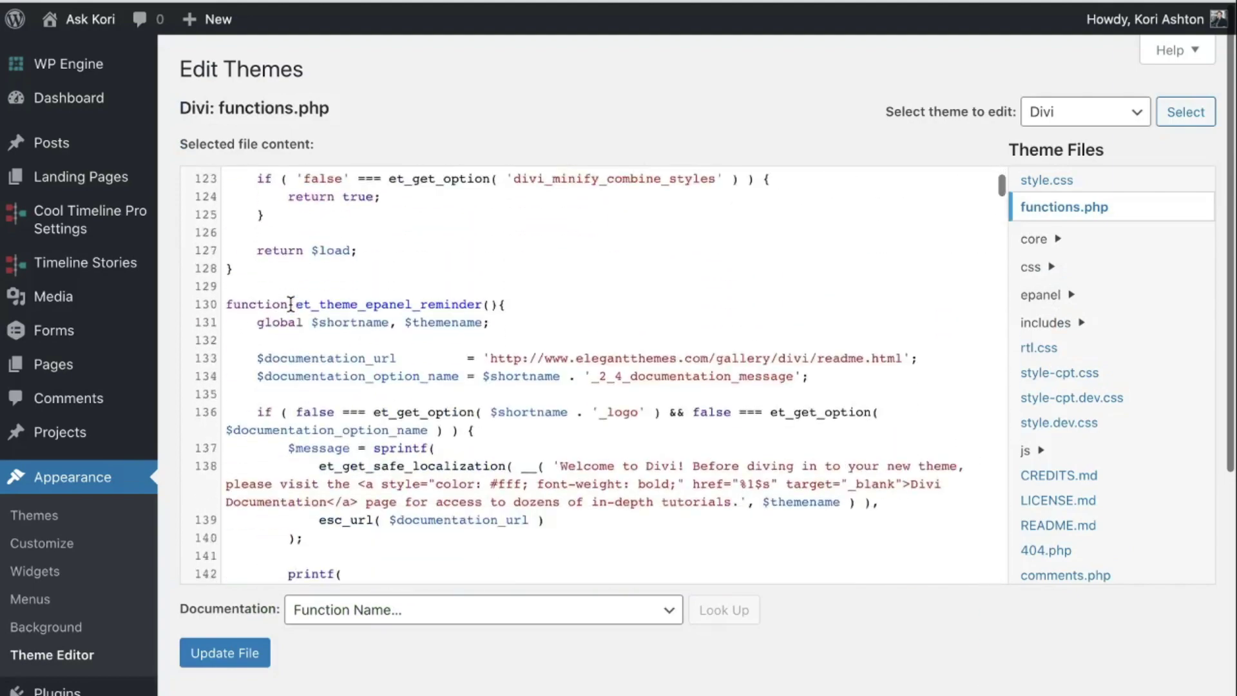
scroll(291, 305, "down", 3)
left_click_drag(1001, 192, 998, 601)
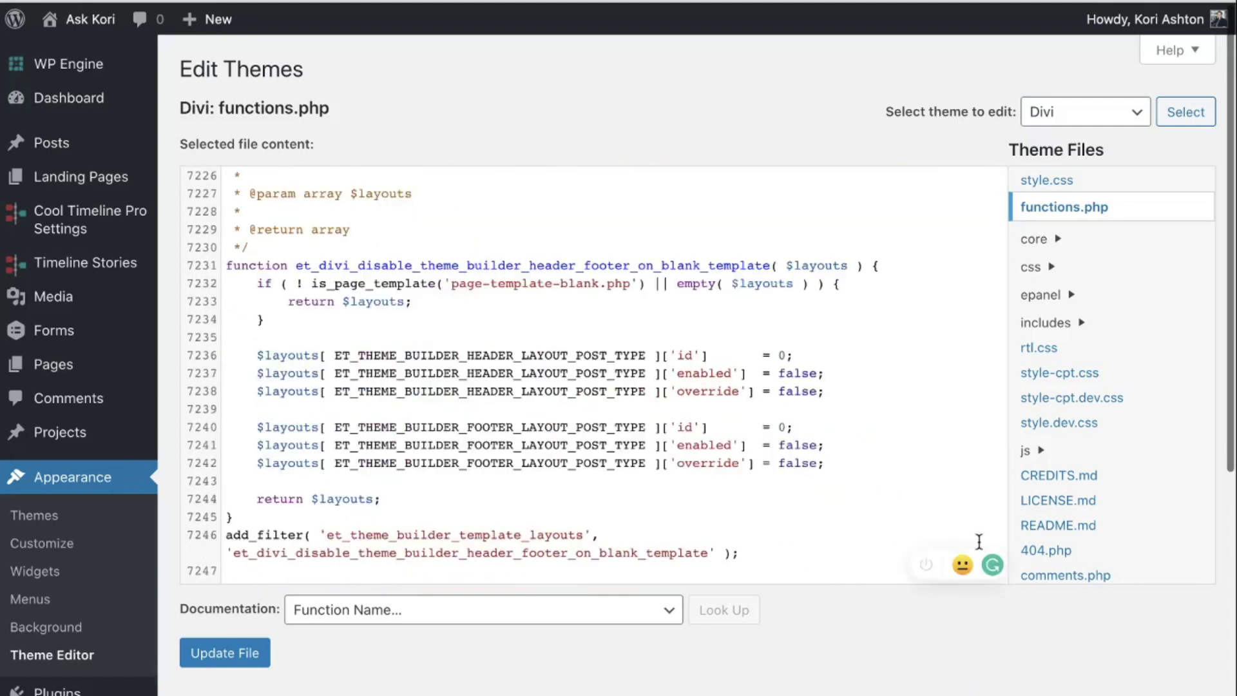
left_click(770, 571)
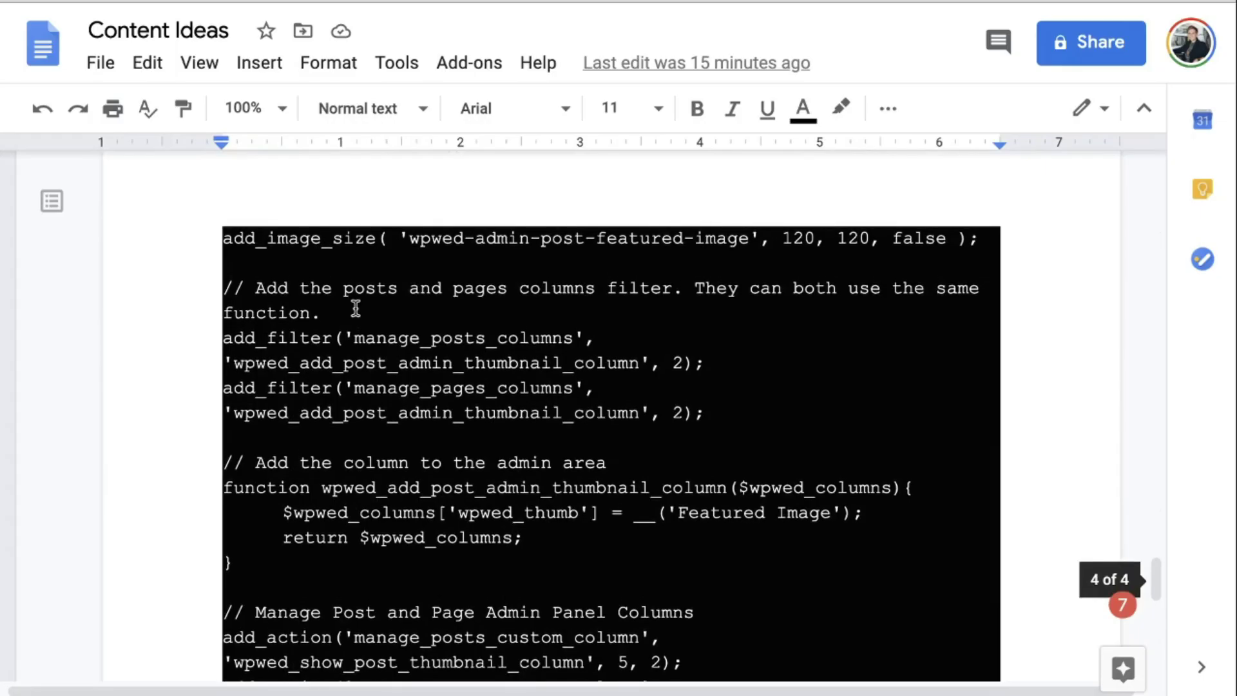
Select and copy the code from add_image_size through the show-thumbnail function in Content Ideas.
scroll(282, 266, "down", 1)
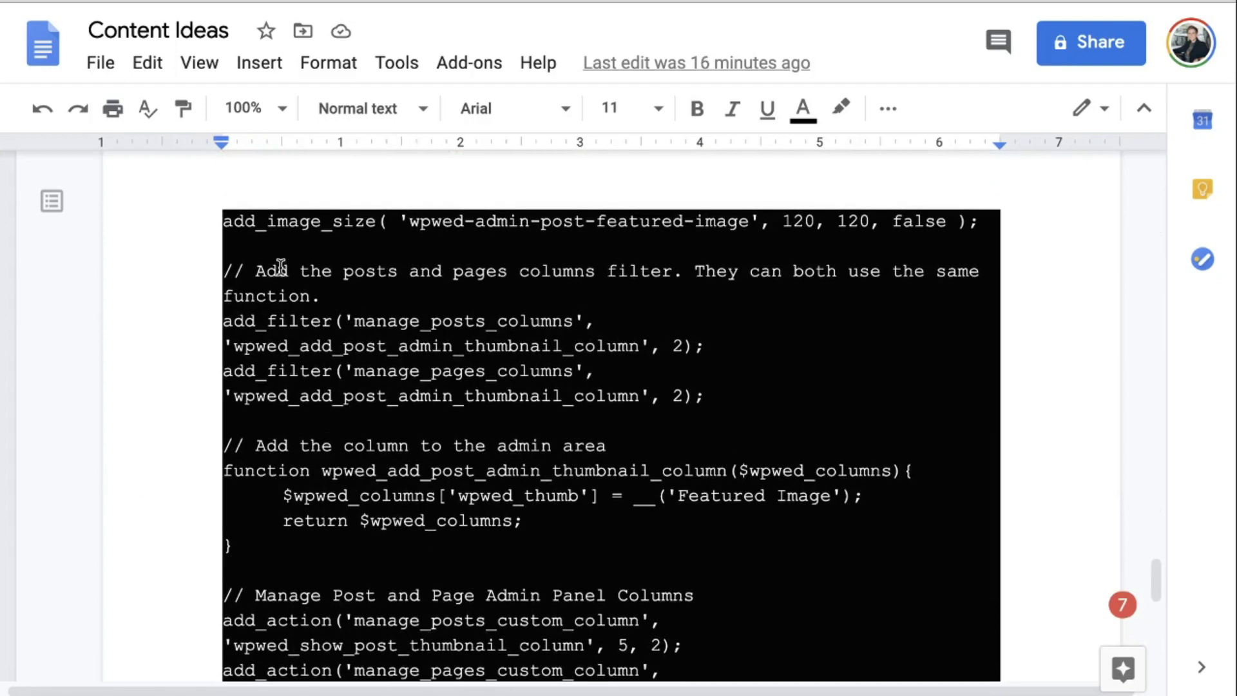
left_click_drag(226, 219, 274, 587)
scroll(374, 343, "down", 7)
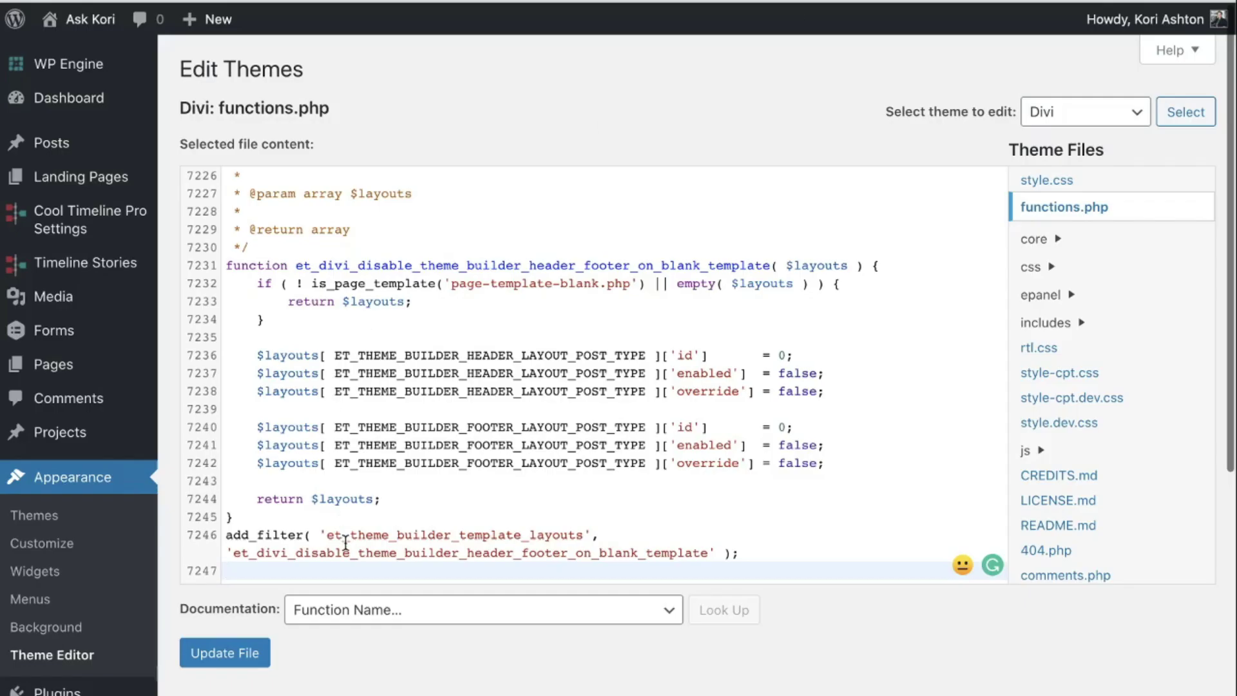
Paste the column code at line 7247 of functions.php, remove the trailing blank line, then go to All Posts.
key("ctrl+v")
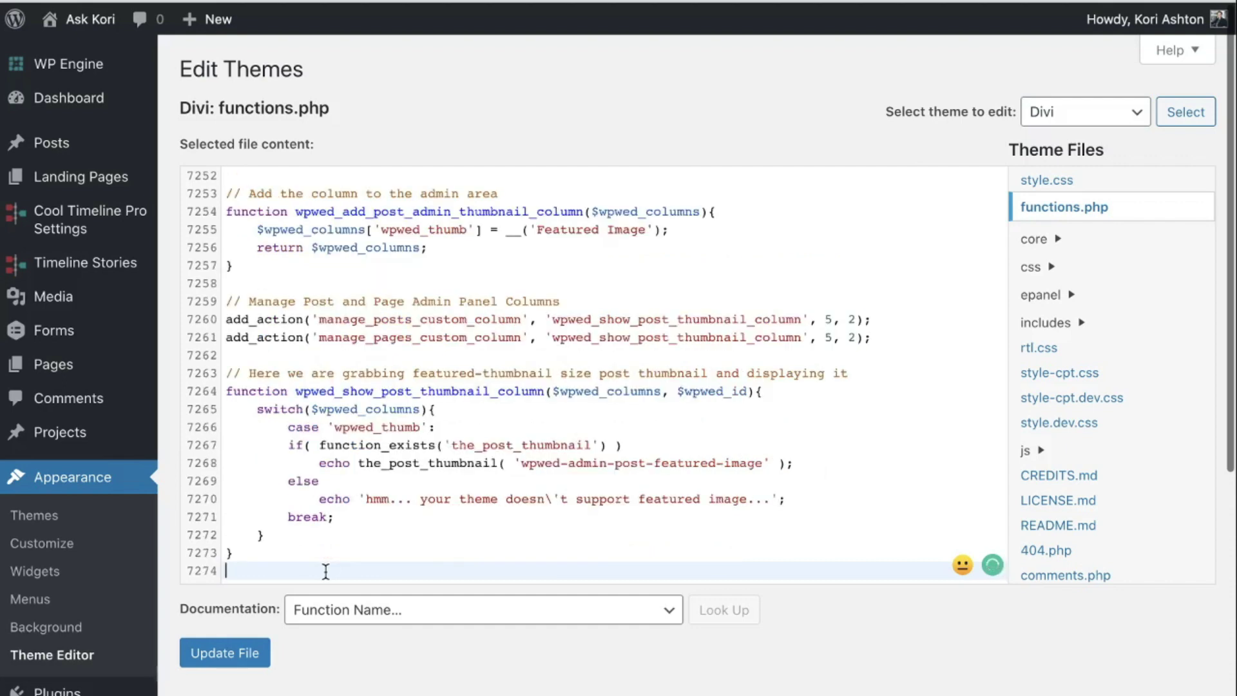
key("BackSpace")
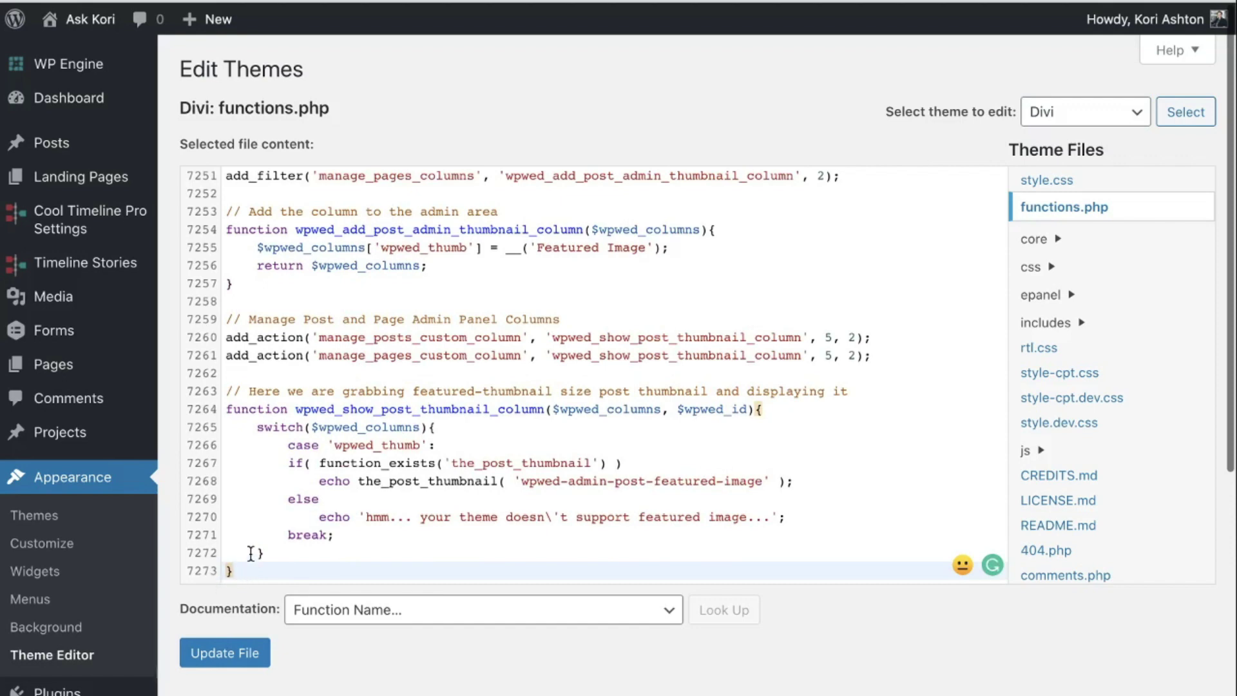
scroll(254, 548, "up", 5)
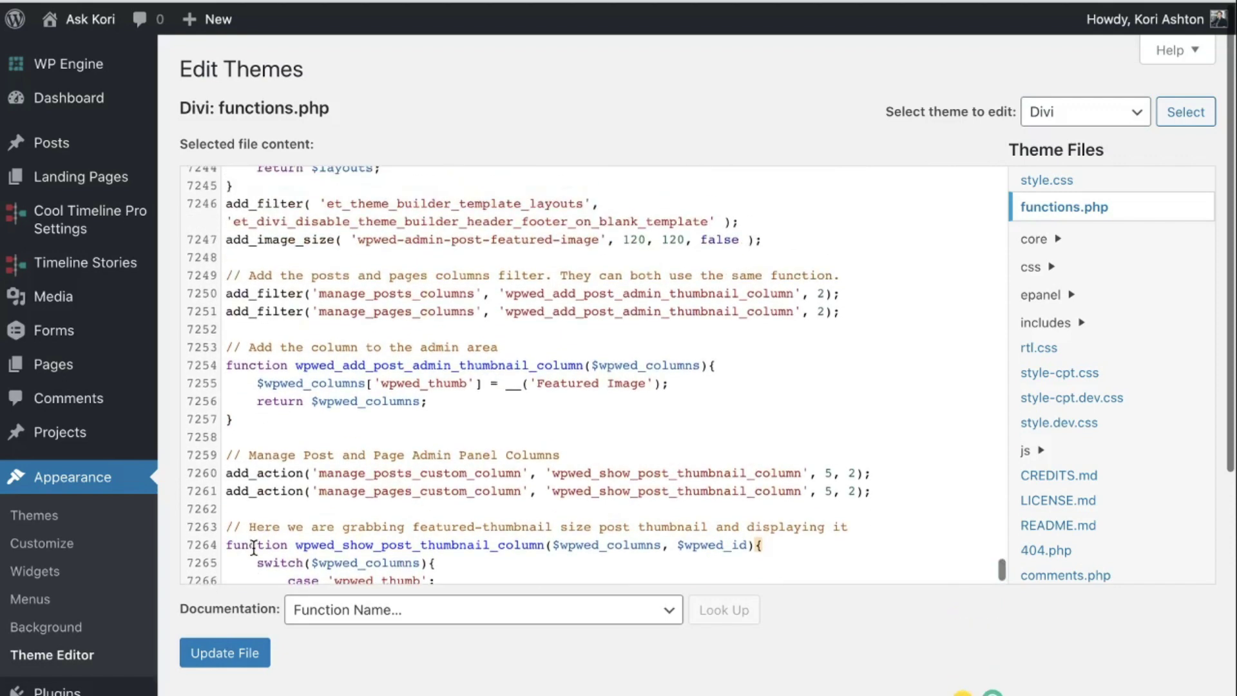
scroll(254, 549, "up", 5)
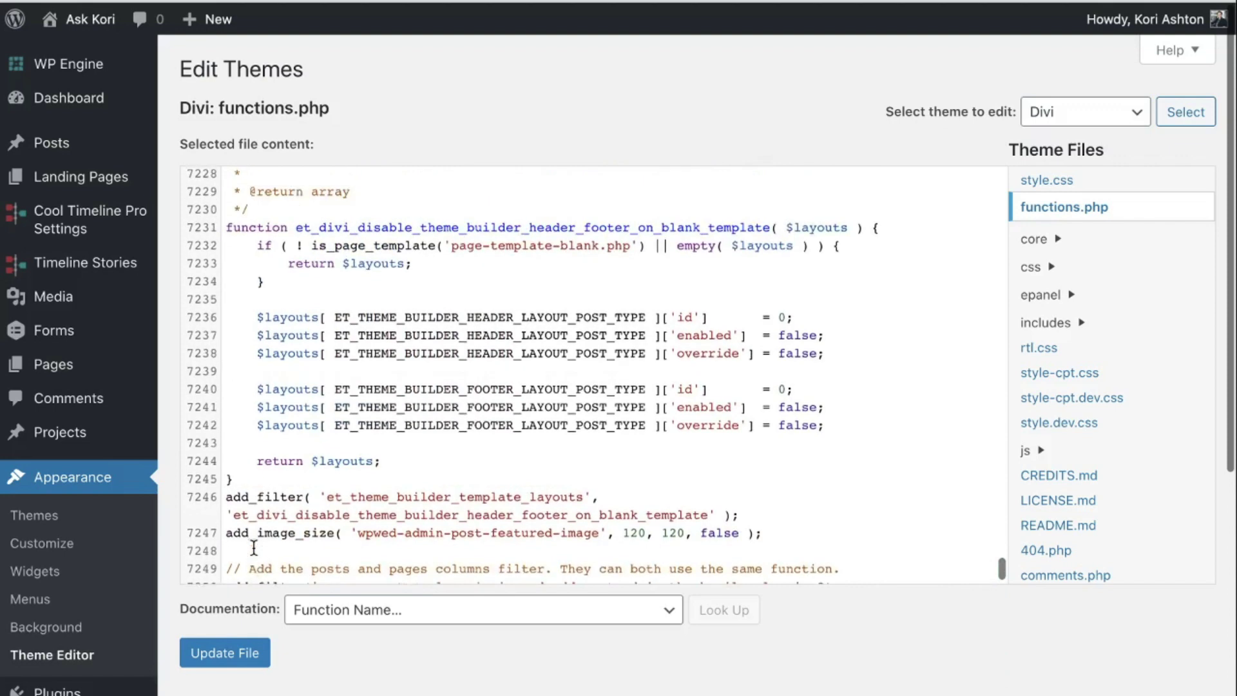
scroll(255, 547, "up", 1)
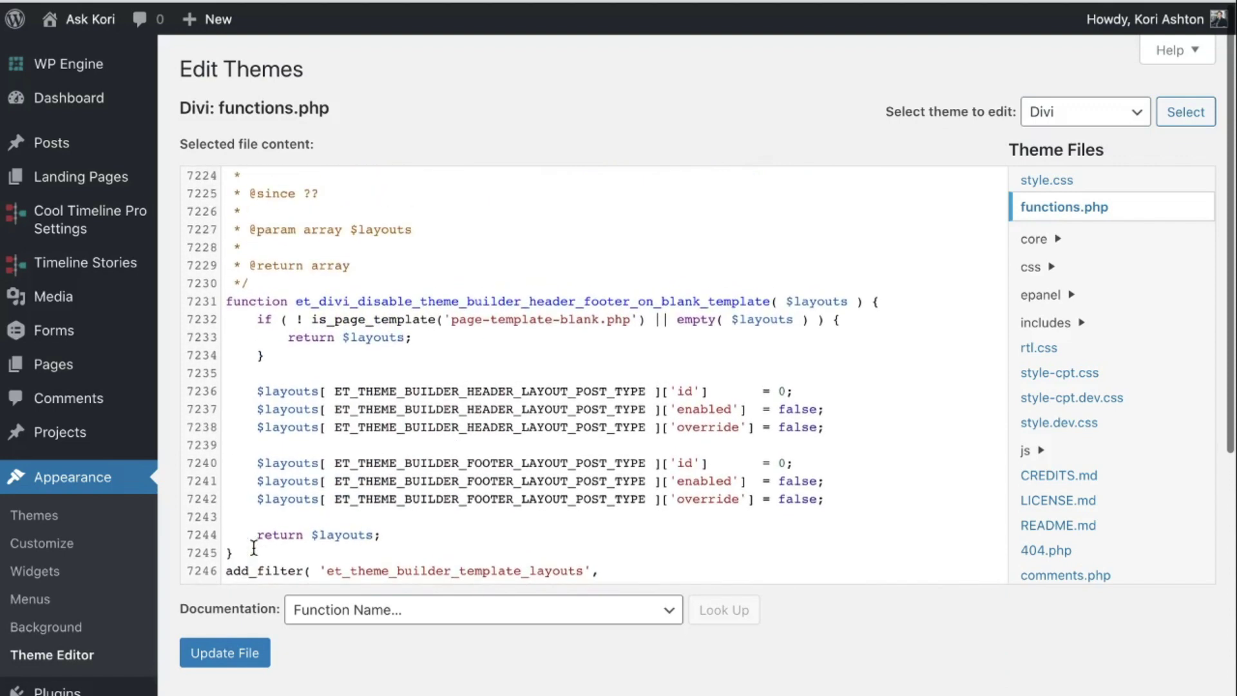
scroll(254, 548, "down", 5)
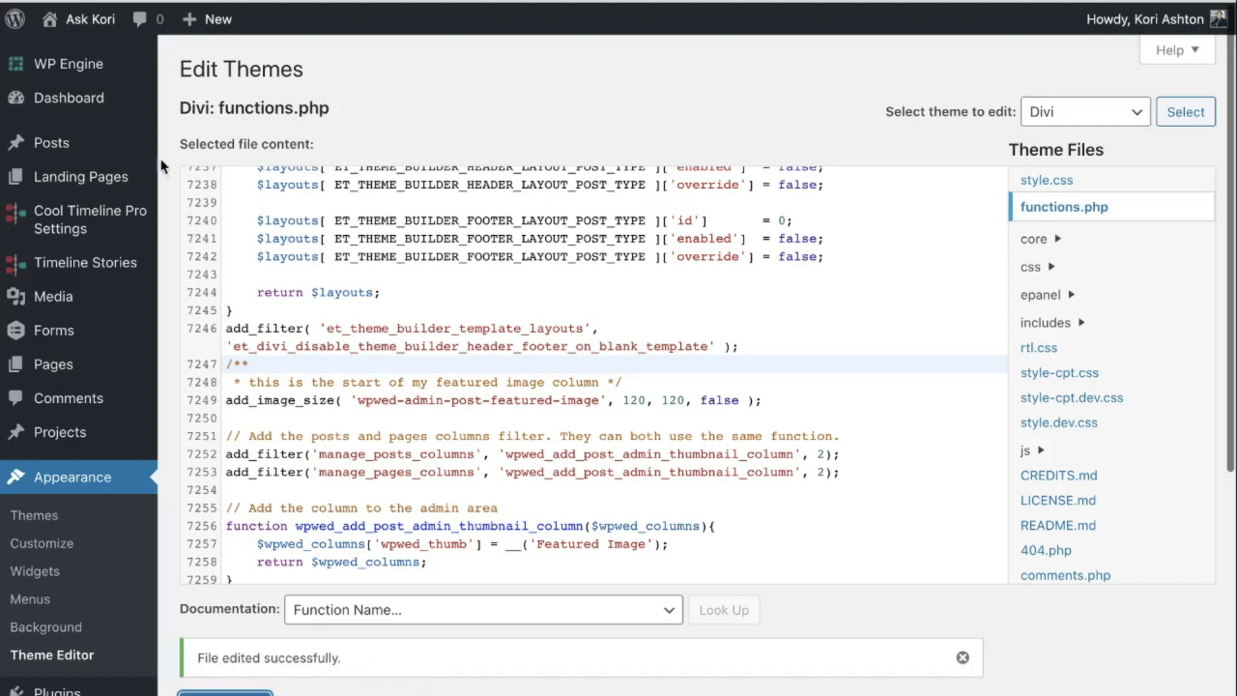
mouse_move(96, 152)
left_click(192, 153)
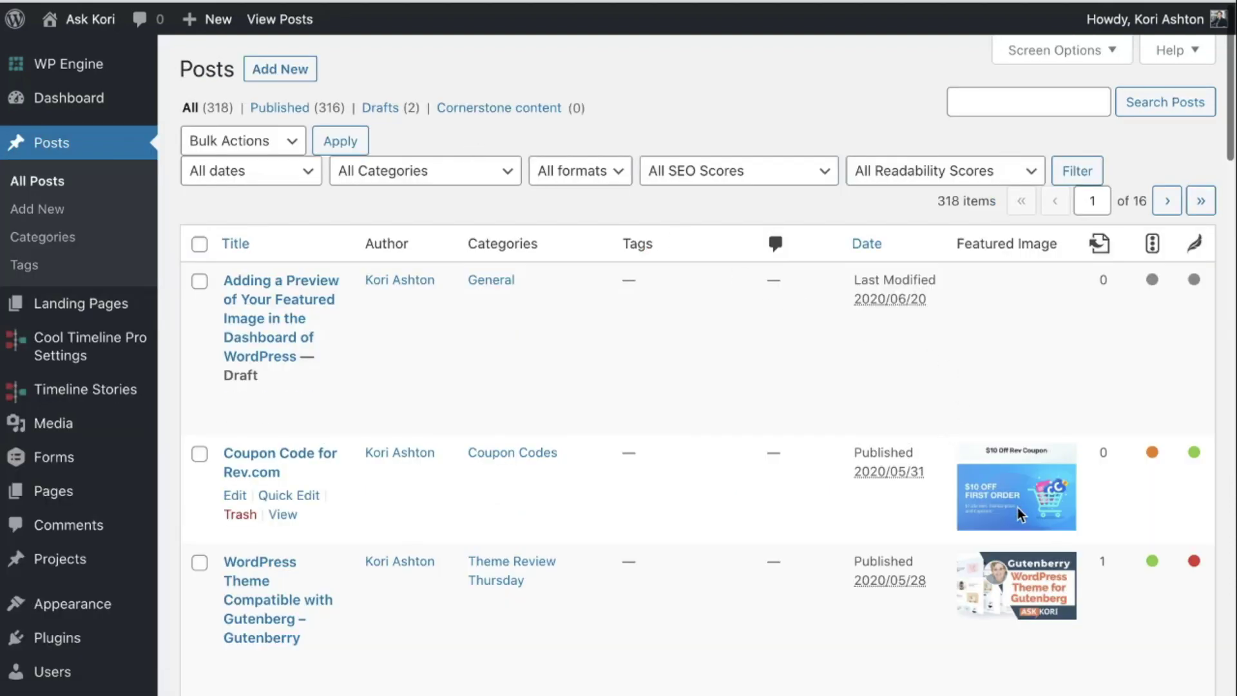
Scroll the All Posts list to check the Featured Image thumbnails beside each post.
scroll(1018, 507, "down", 3)
scroll(1018, 507, "down", 5)
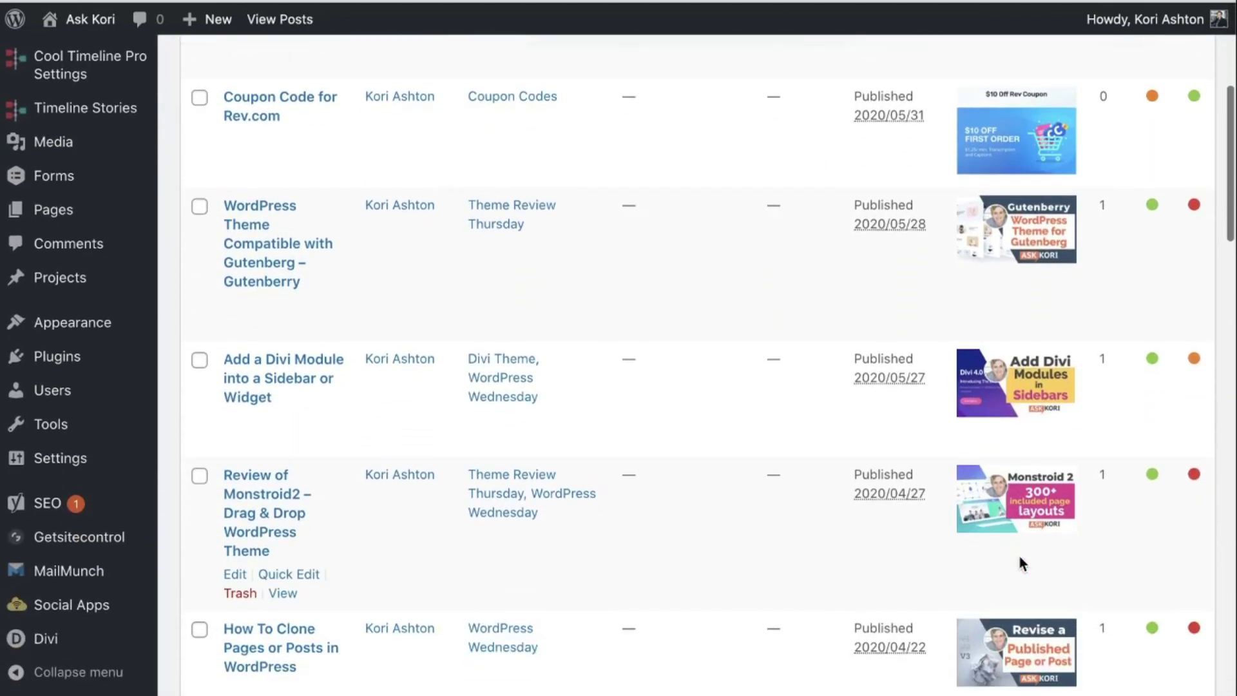
scroll(1020, 557, "down", 8)
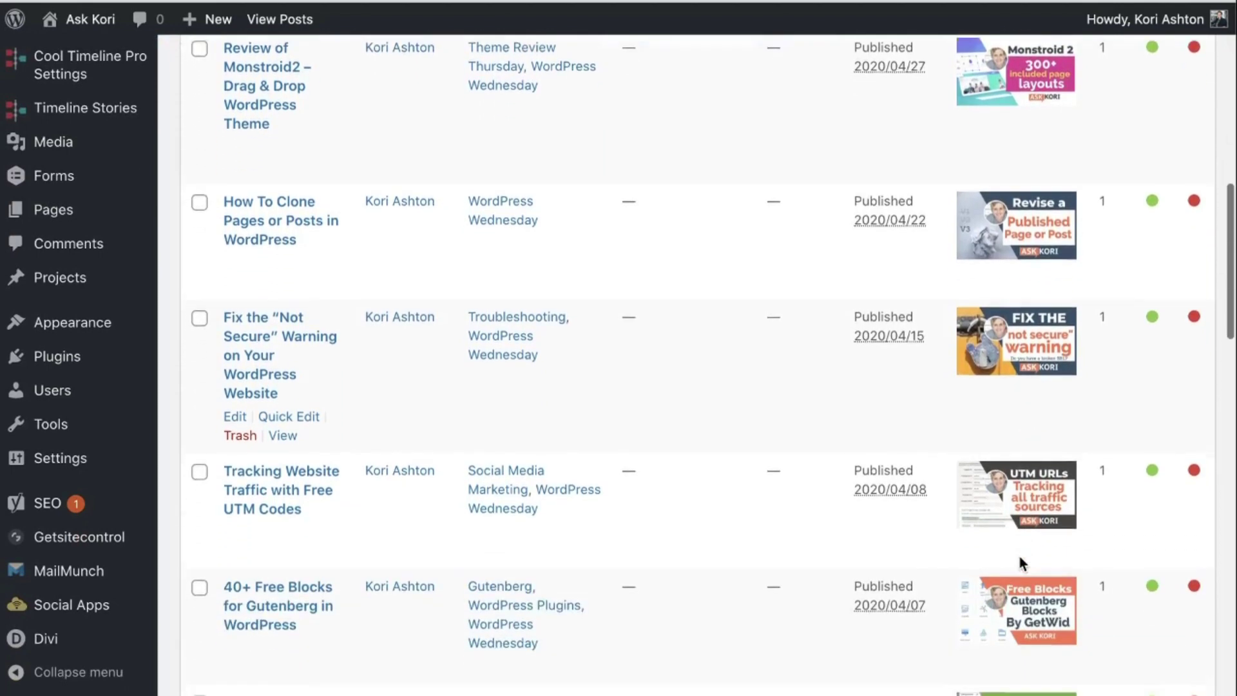
scroll(1020, 558, "down", 8)
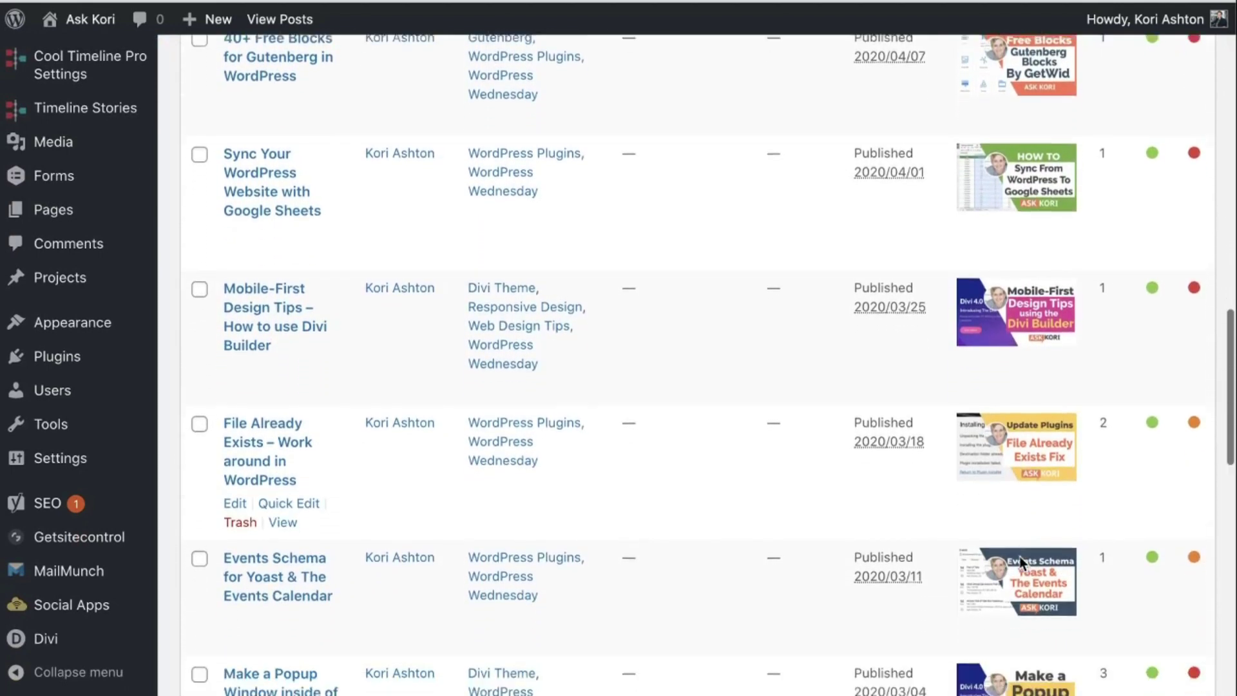
scroll(1021, 561, "down", 3)
scroll(1019, 561, "up", 10)
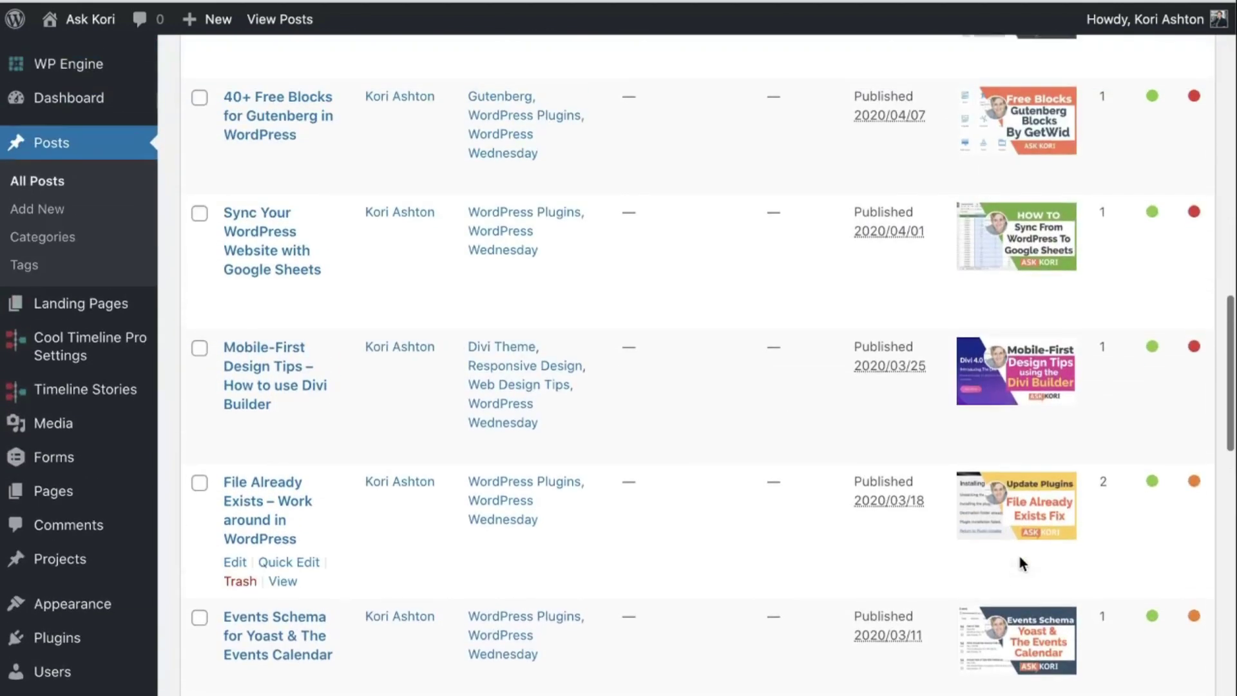
scroll(1020, 562, "up", 14)
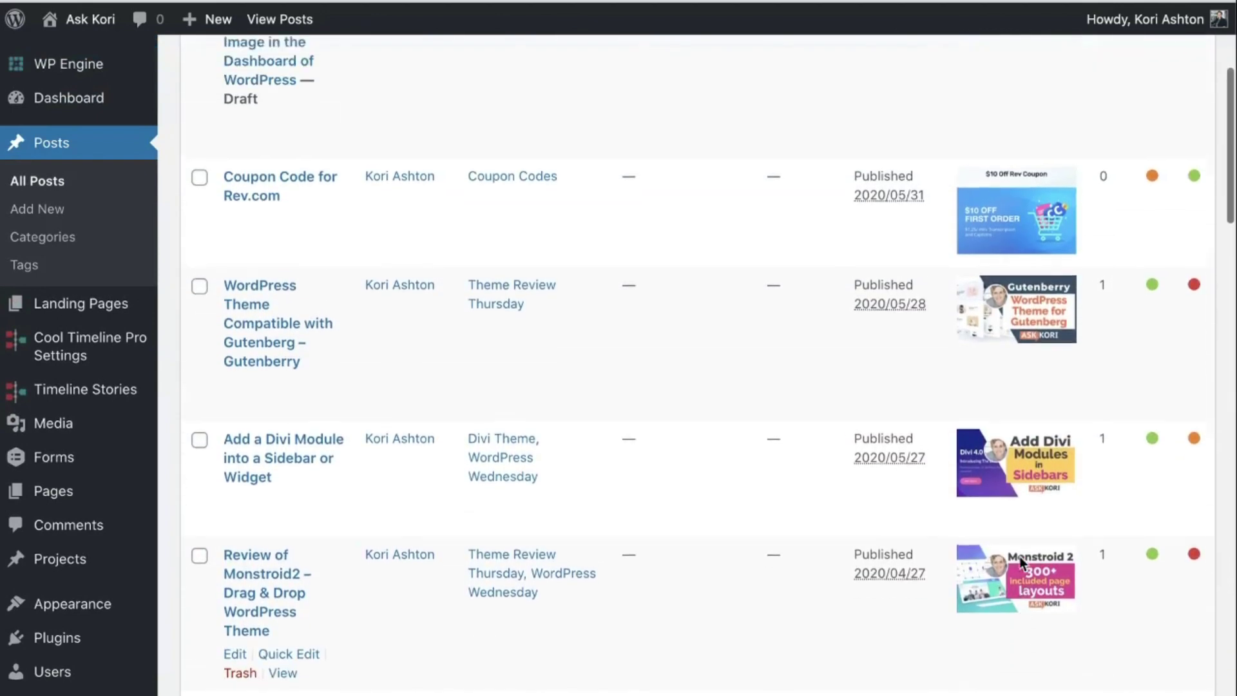
scroll(1020, 557, "up", 2)
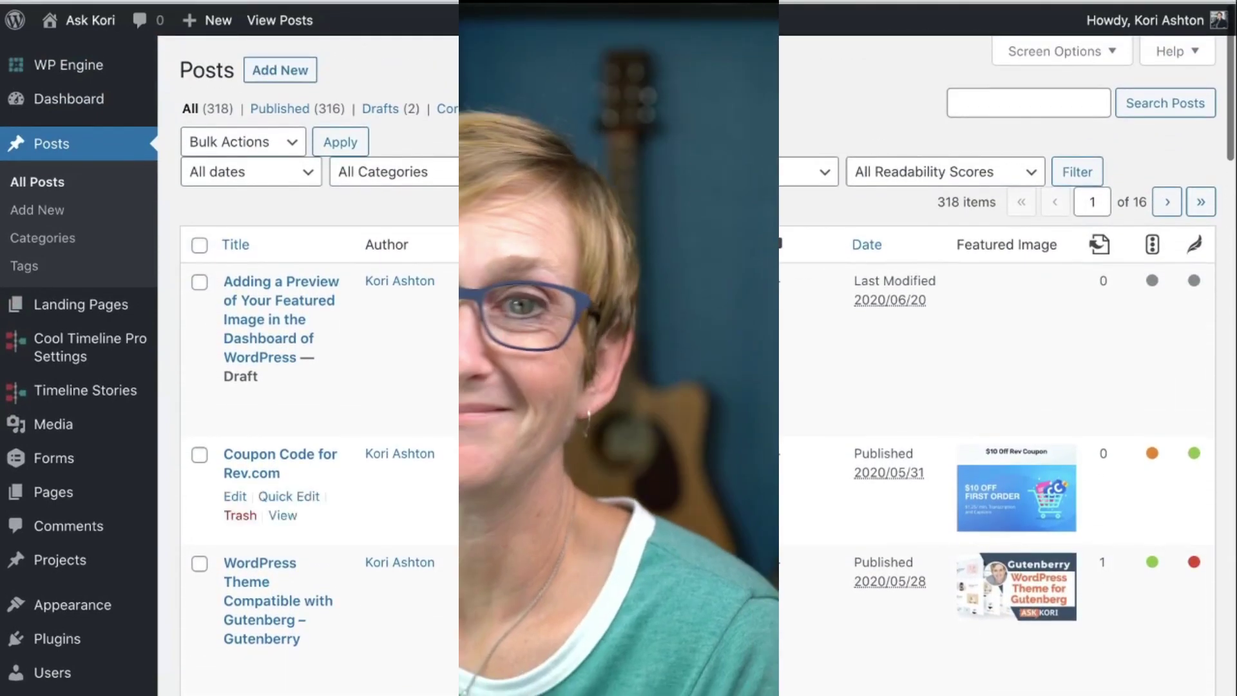